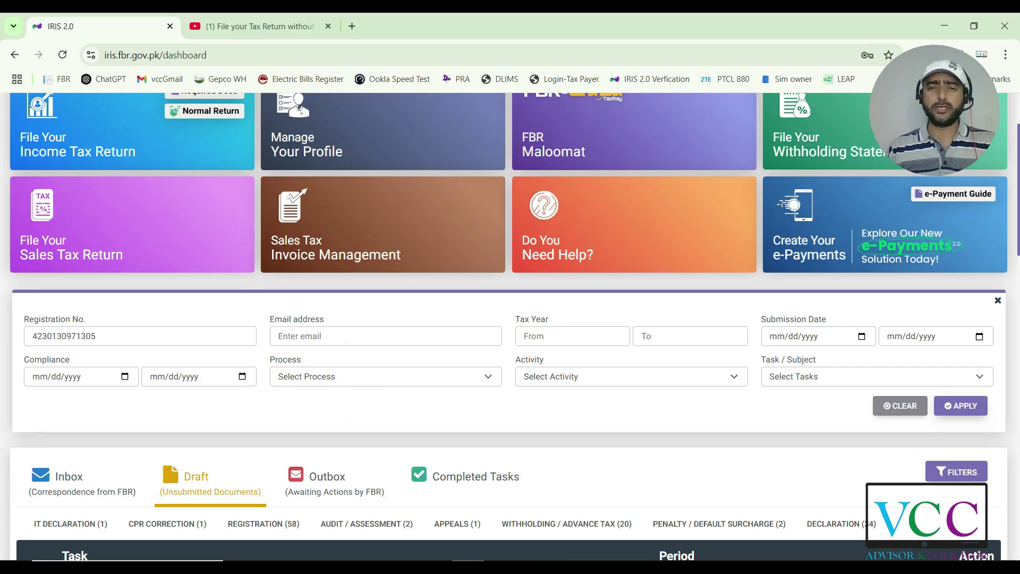
- Look at the YouTube video on filing a tax return without the FBR login password, returning to the IRIS dashboard
left_click(289, 29)
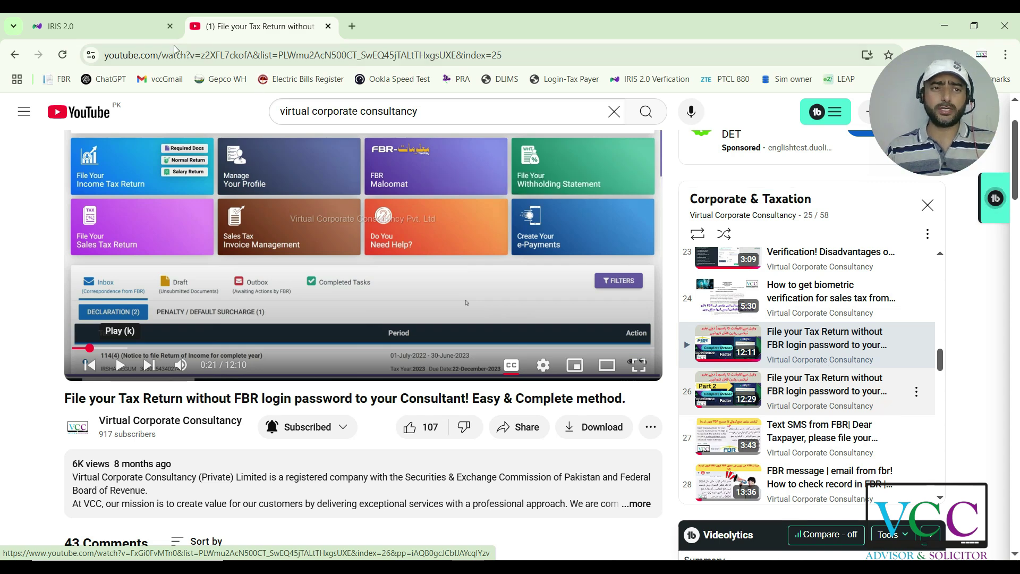
left_click(127, 27)
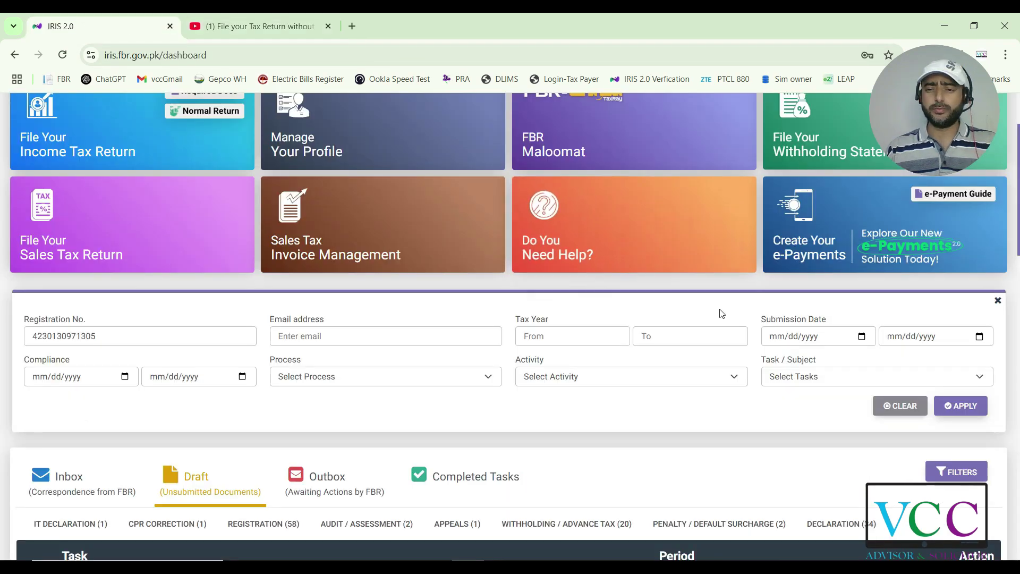
scroll(721, 308, "up", 1)
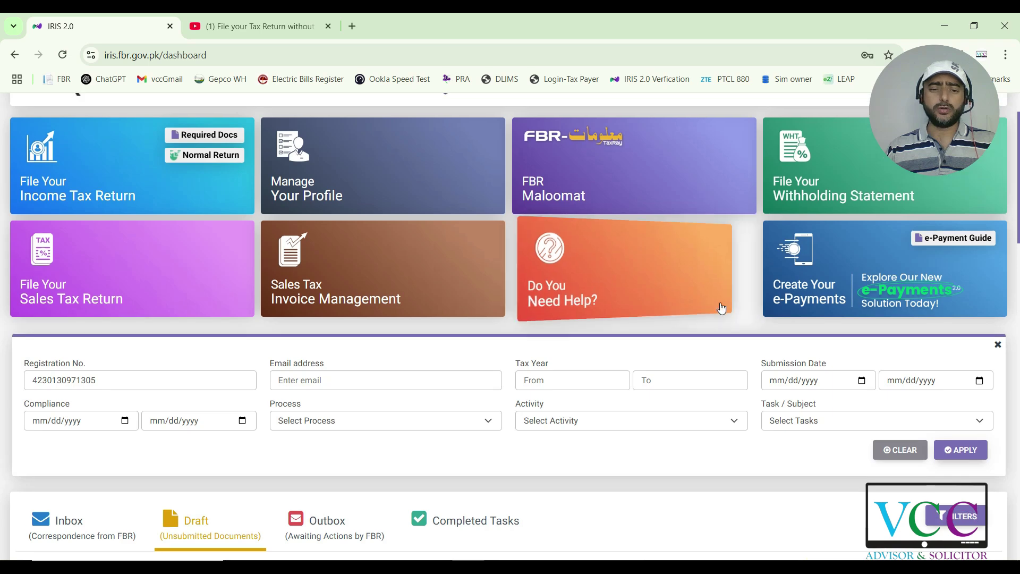
scroll(721, 308, "down", 1)
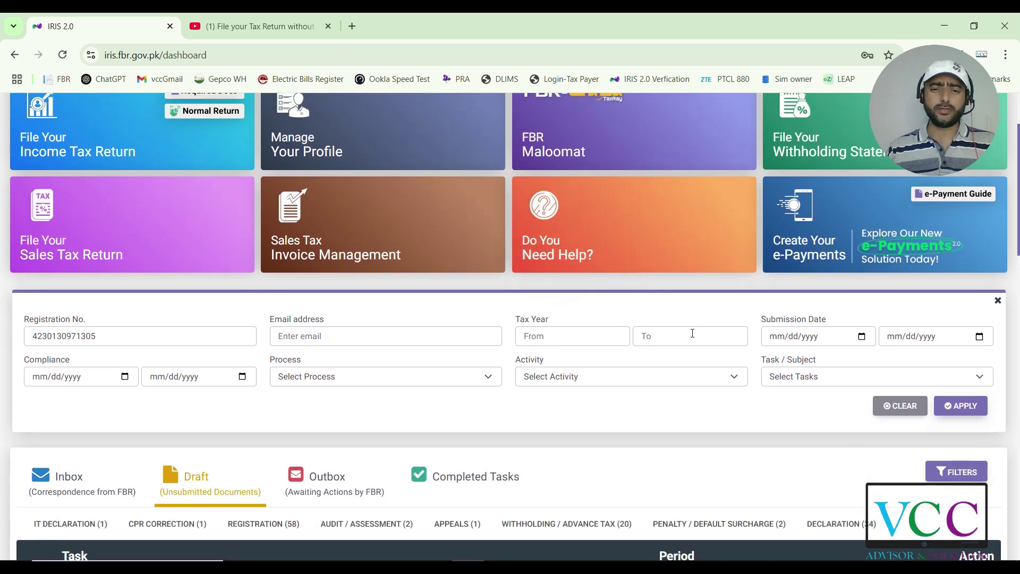
- Open the draft Sales Tax and Federal Excise Return for March 2025 to examine it, and return to the dashboard
scroll(692, 333, "down", 2)
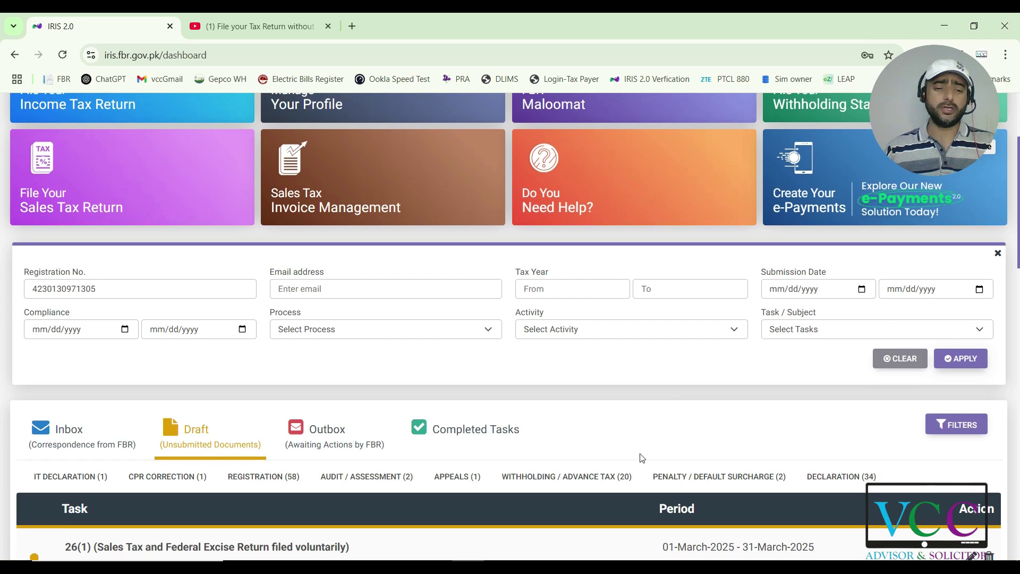
scroll(673, 404, "down", 1)
scroll(548, 511, "down", 3)
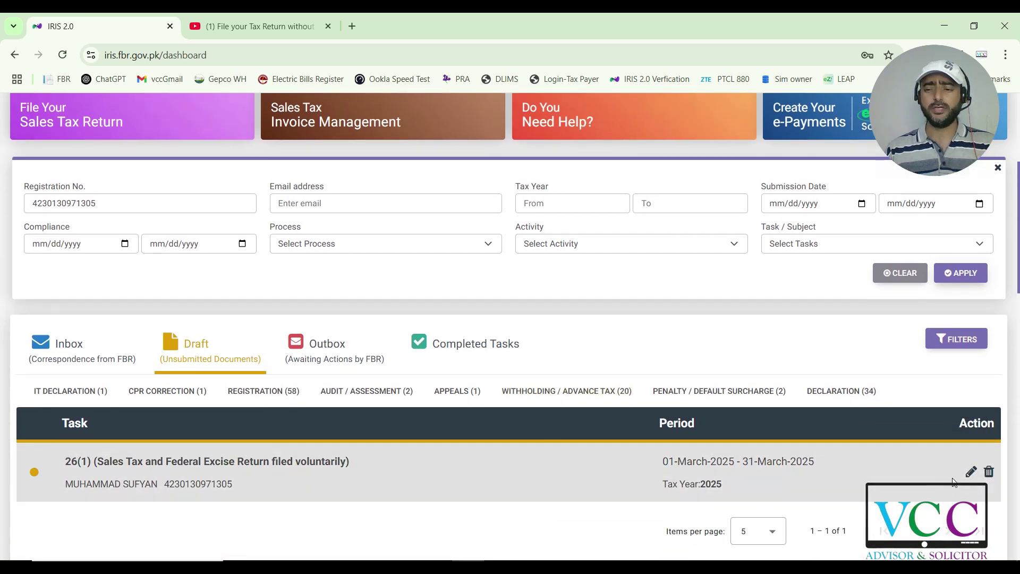
left_click(970, 474)
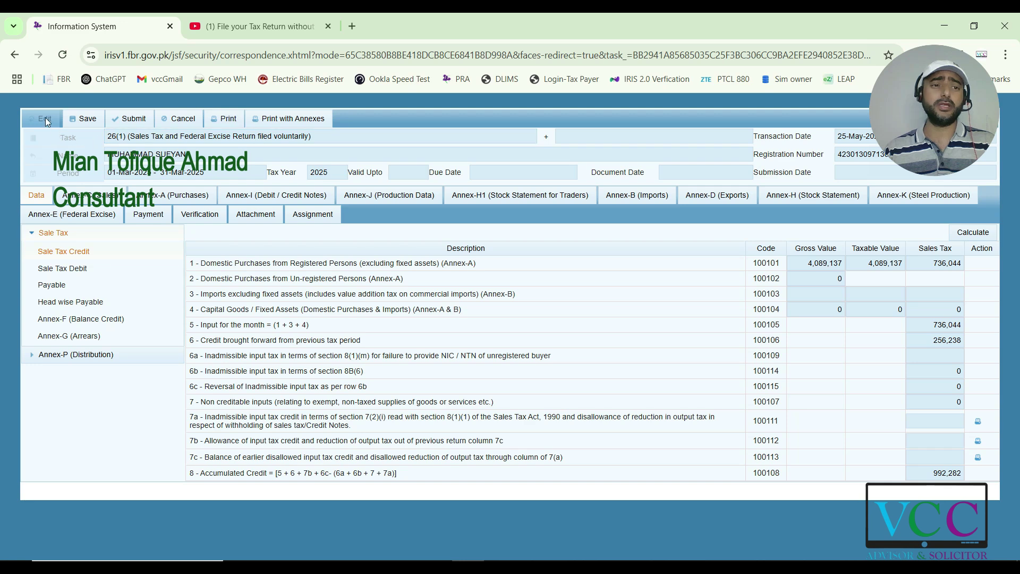
left_click(15, 56)
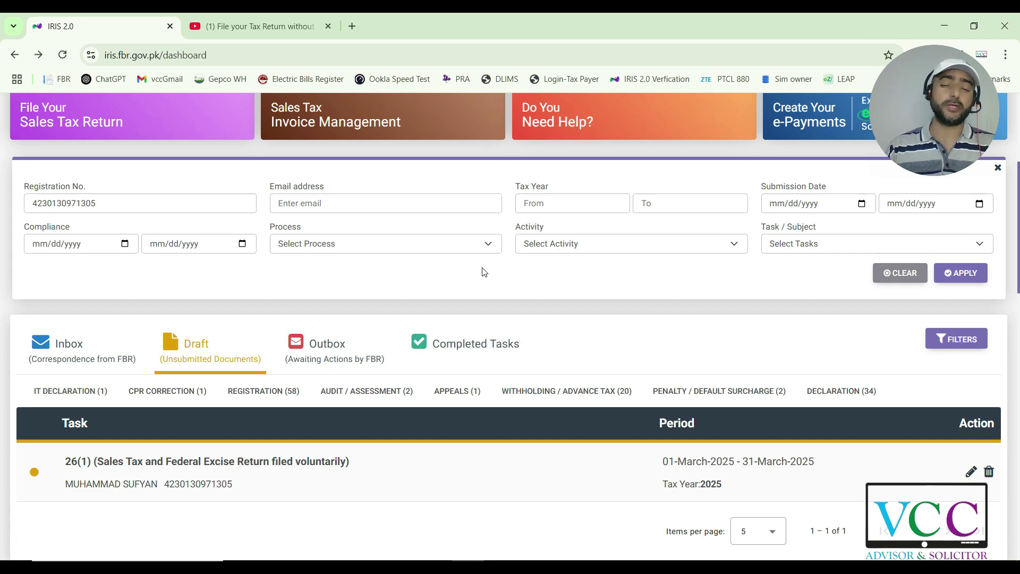
- View the Sales Ledger under Invoice Management and close it to return to the dashboard
scroll(576, 224, "up", 2)
scroll(611, 181, "up", 2)
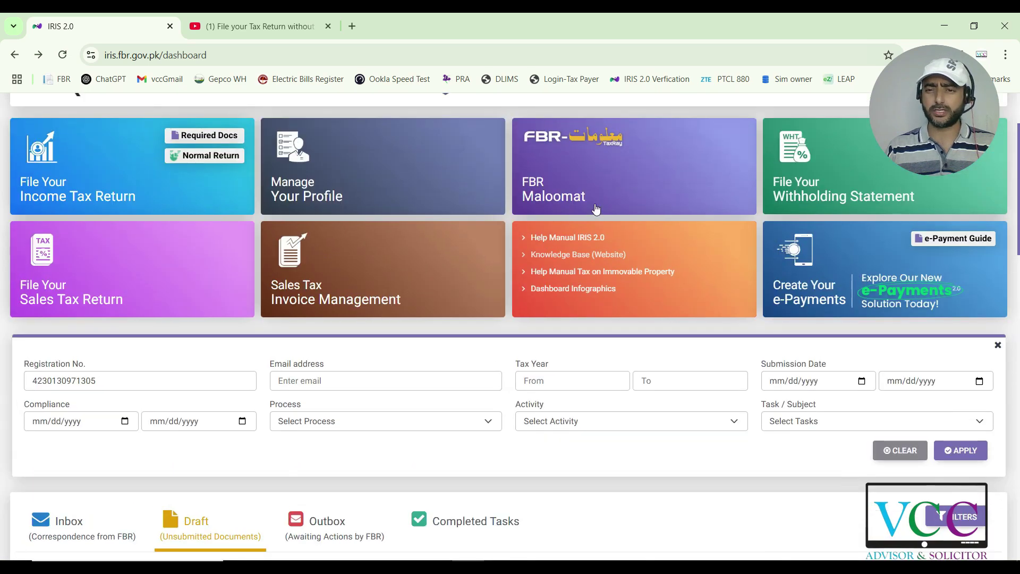
scroll(618, 168, "up", 1)
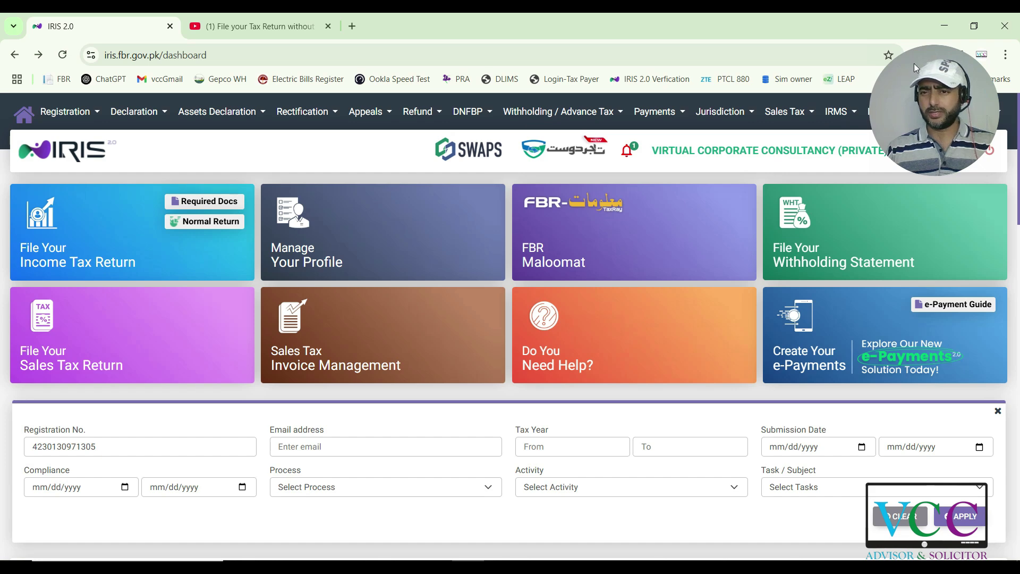
left_click_drag(914, 63, 721, 113)
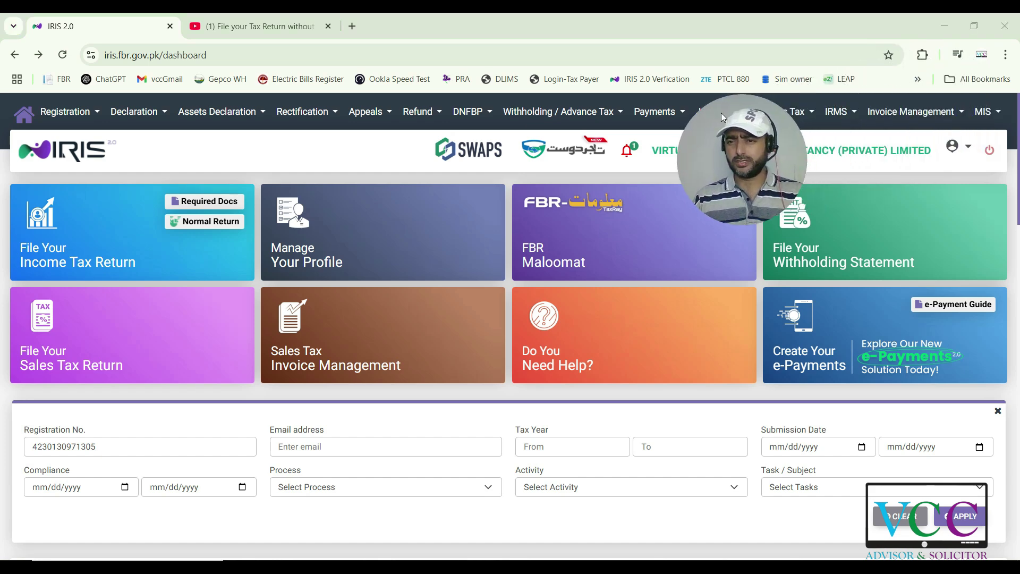
left_click(959, 117)
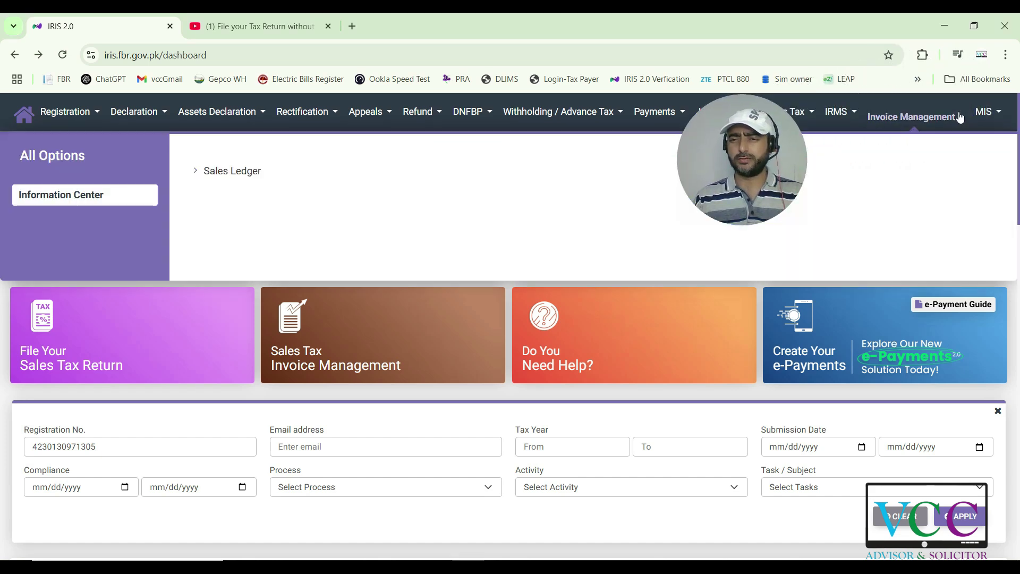
left_click(256, 175)
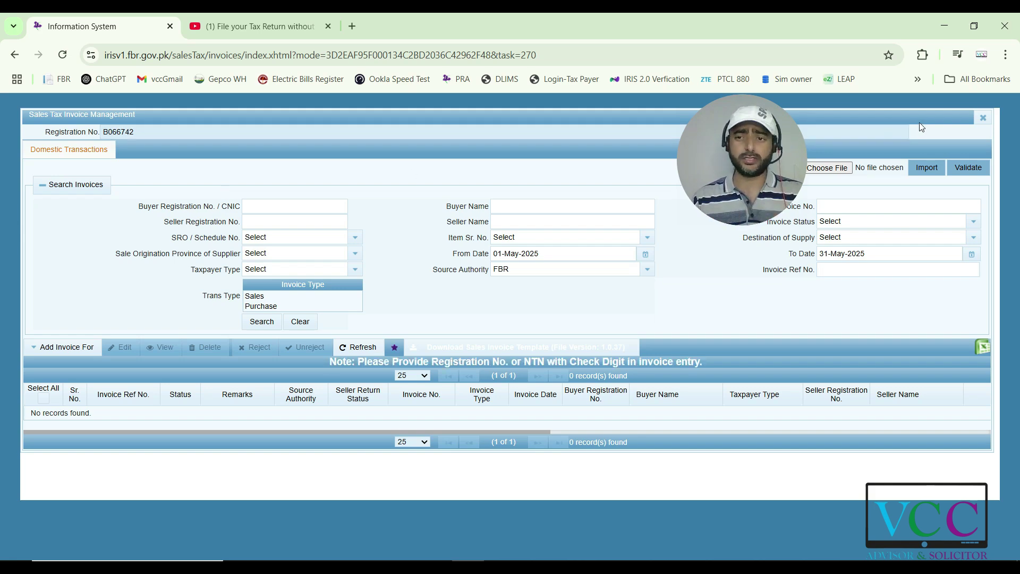
left_click(982, 119)
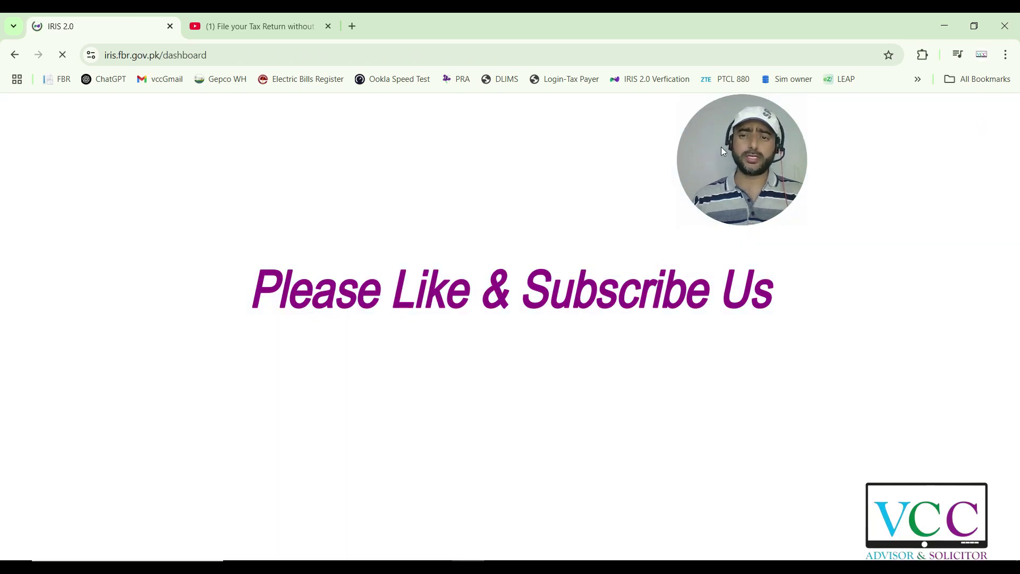
- Filter the dashboard's task list by the taxpayer's registration number
left_click_drag(715, 129, 919, 121)
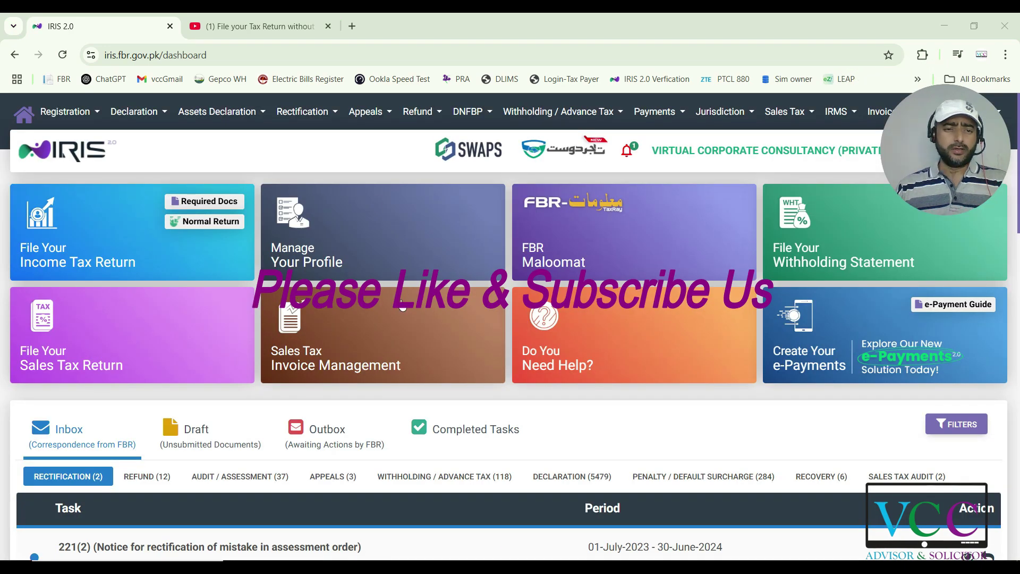
scroll(402, 306, "down", 1)
scroll(402, 306, "up", 1)
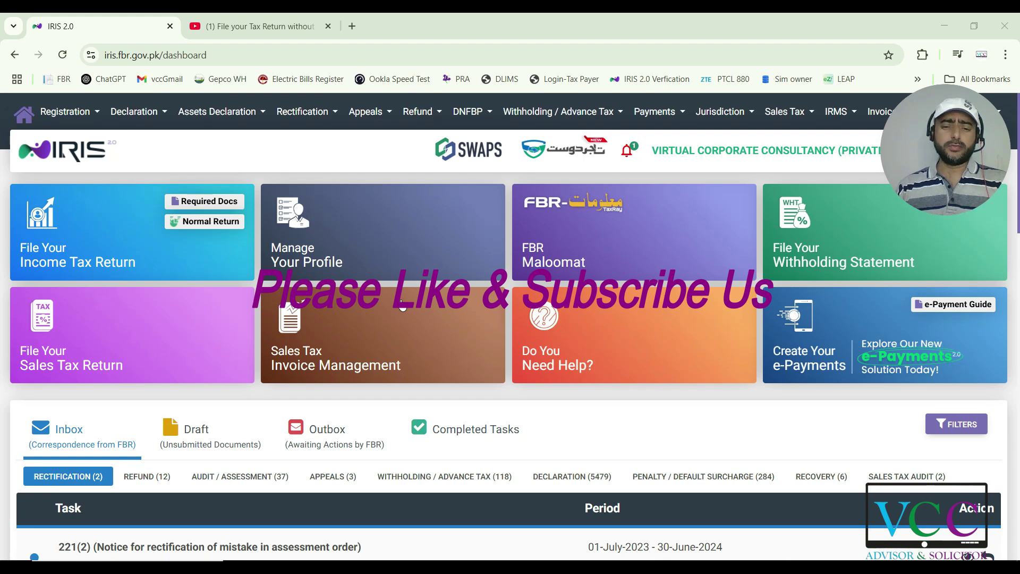
scroll(691, 340, "down", 1)
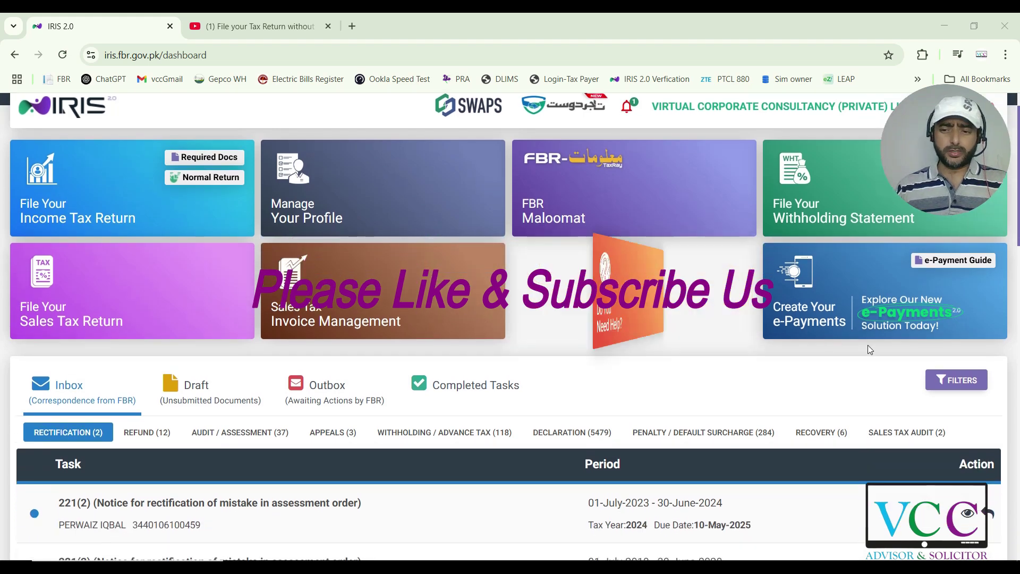
left_click(960, 387)
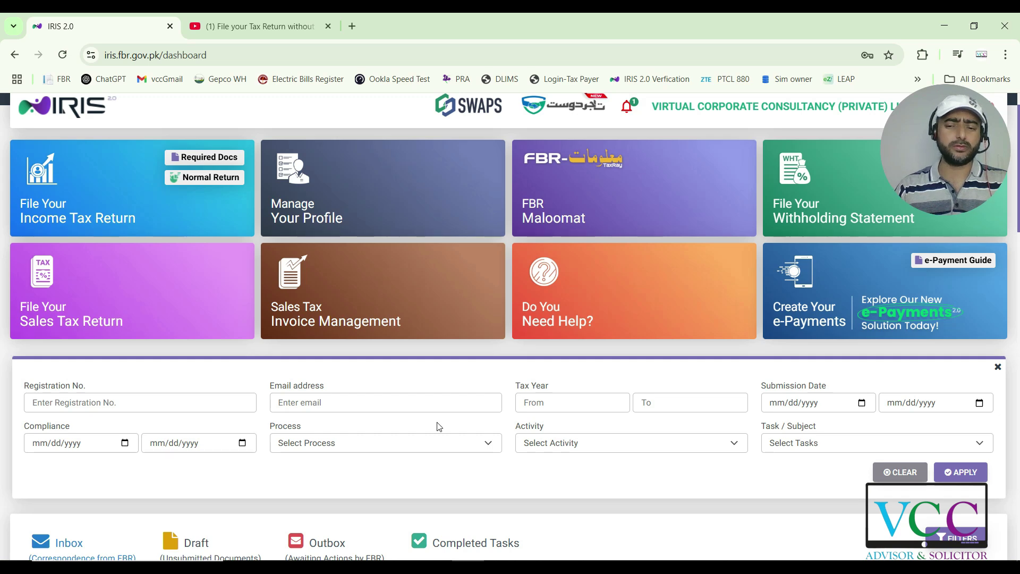
left_click(96, 404)
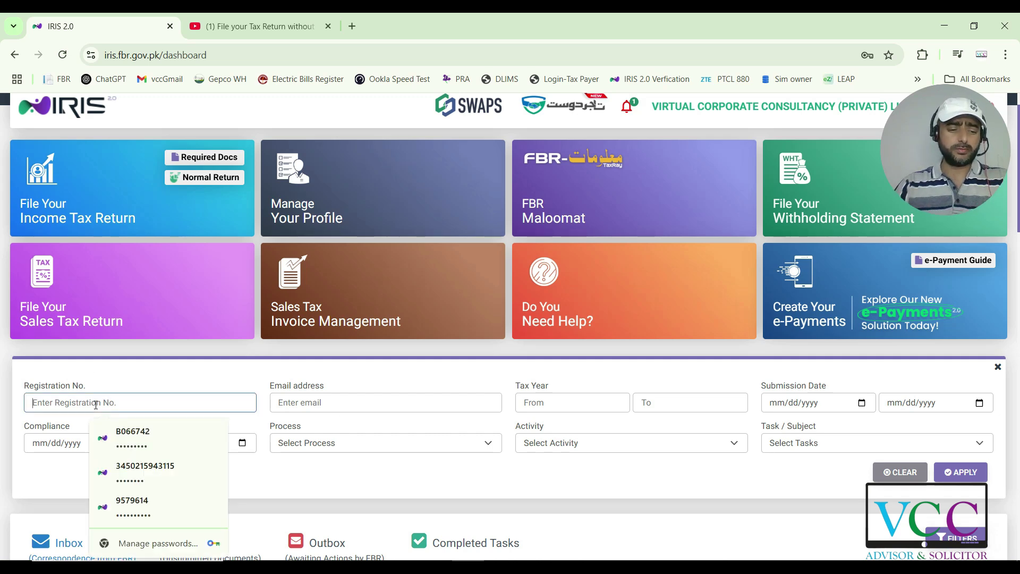
key("ctrl+v")
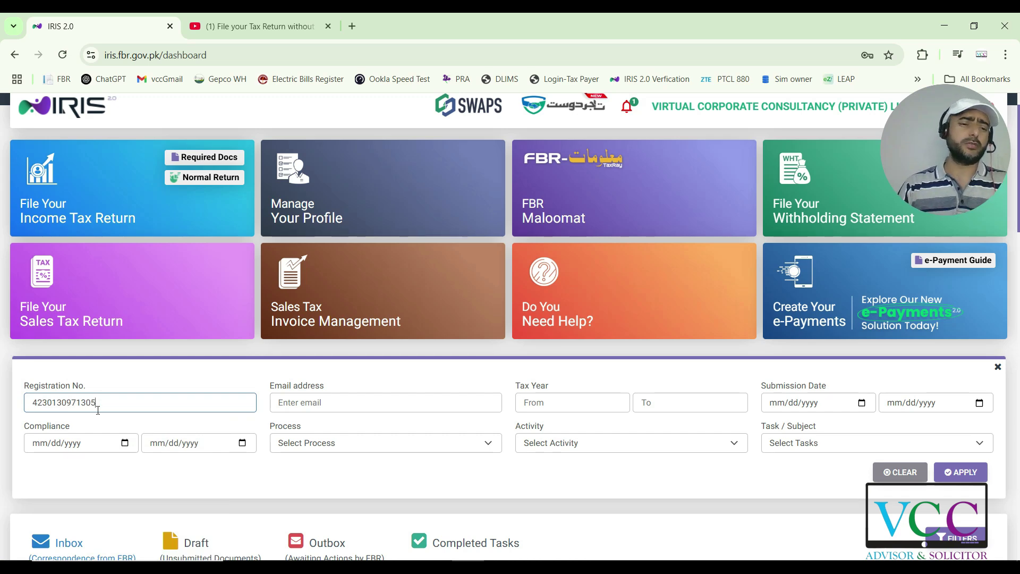
left_click(951, 476)
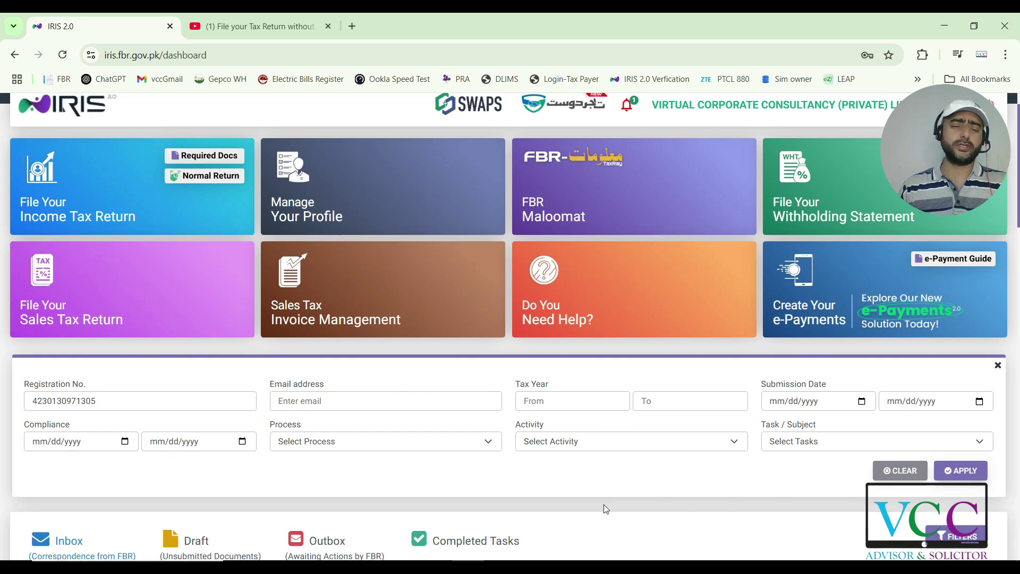
- Check the filtered taxpayer's unsubmitted drafts and completed tasks
scroll(604, 505, "down", 2)
scroll(643, 445, "down", 2)
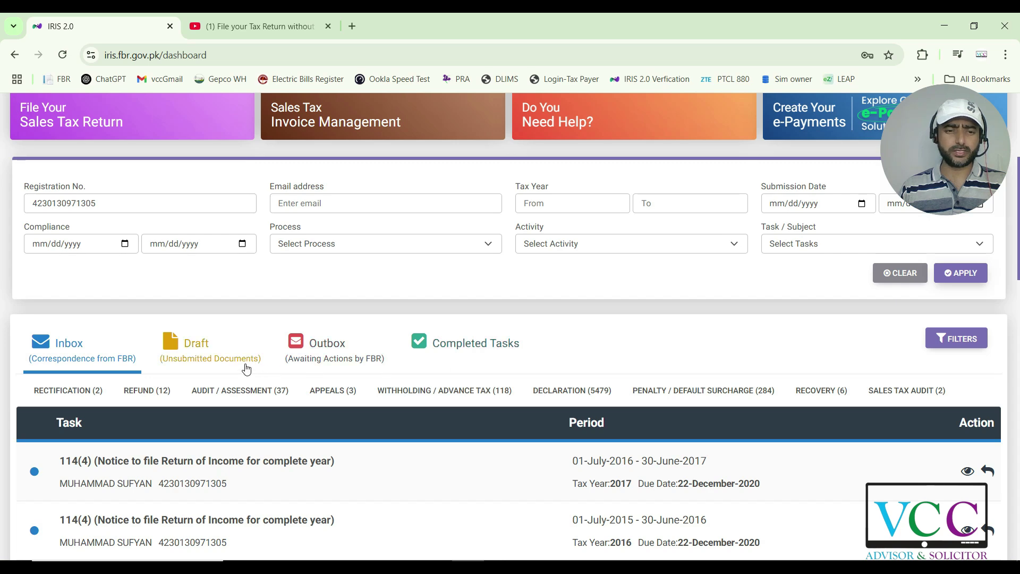
left_click(225, 353)
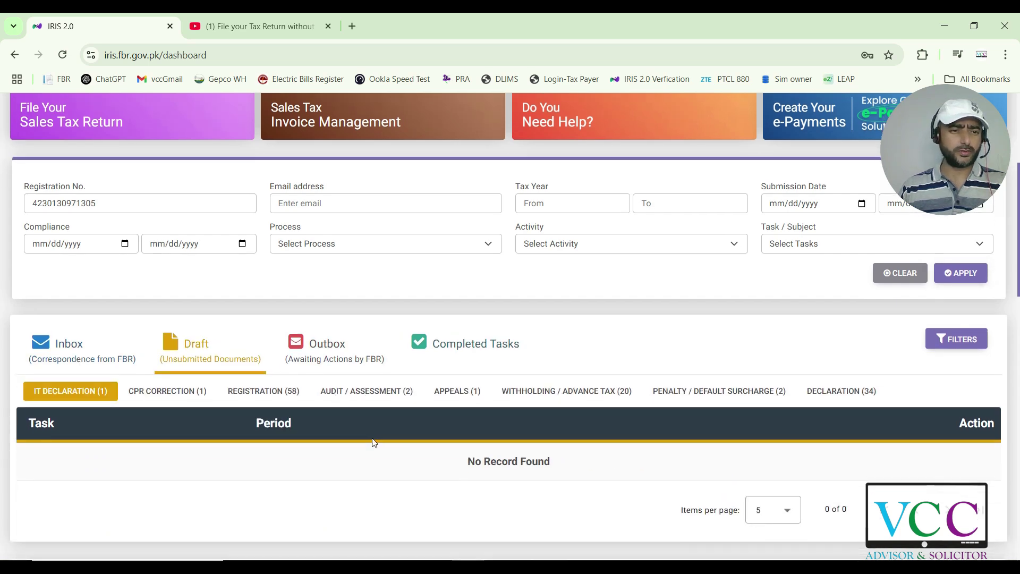
left_click(455, 351)
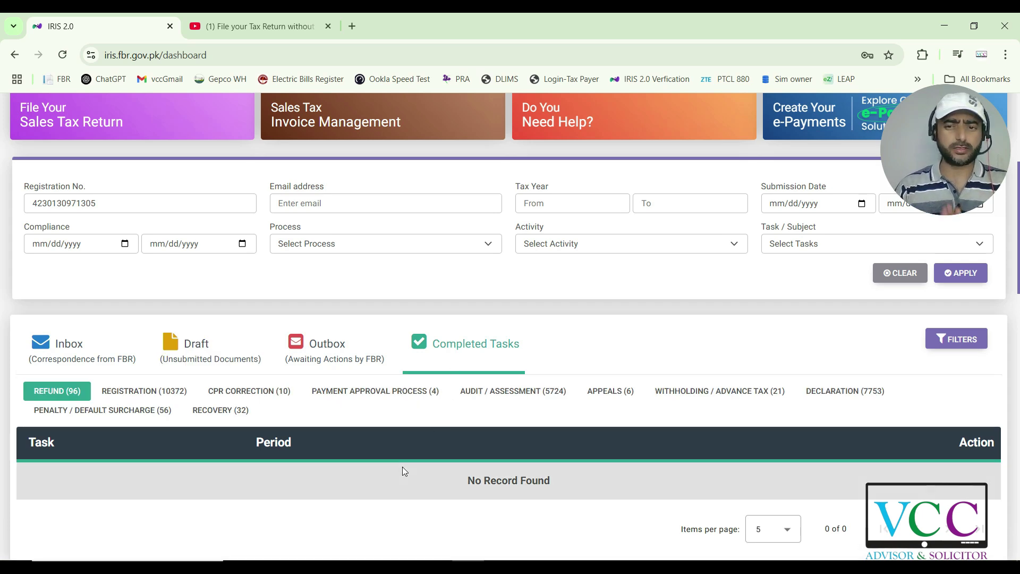
scroll(579, 364, "up", 1)
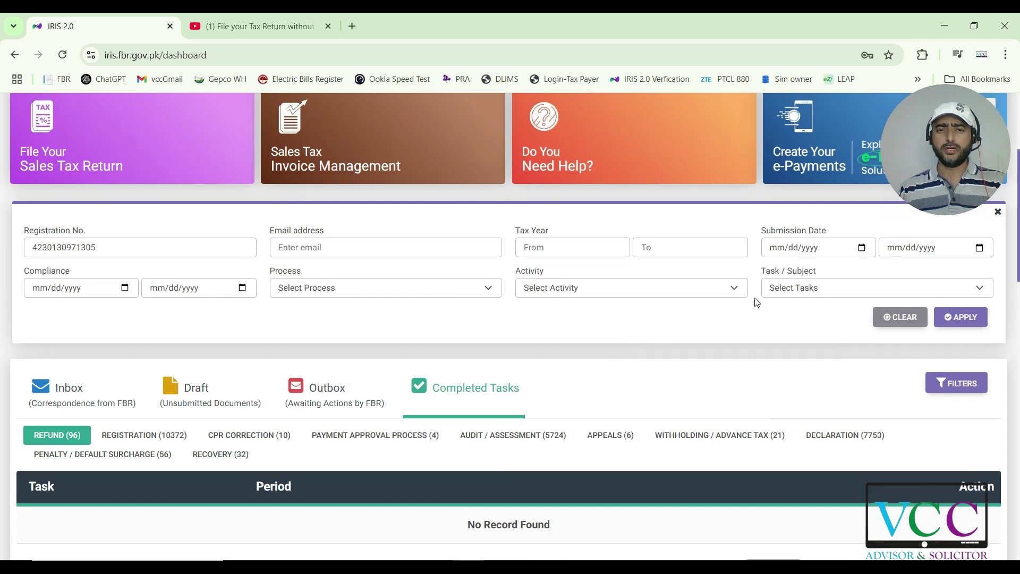
scroll(757, 302, "up", 1)
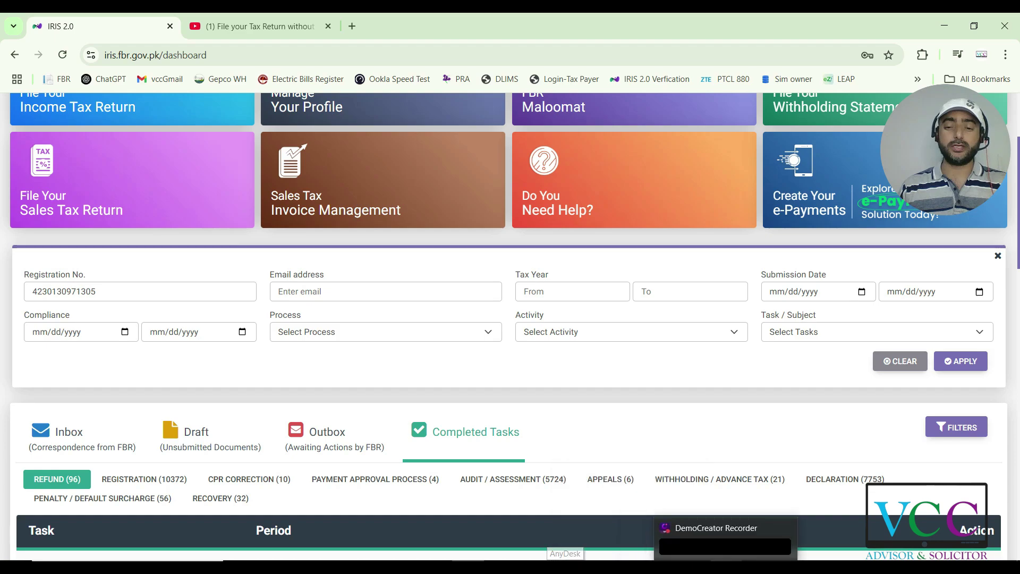
- Switch to the "FBR QR Code authenticate" video and skim its device registration instructions through to the Register New Mobile option
key("alt+Tab")
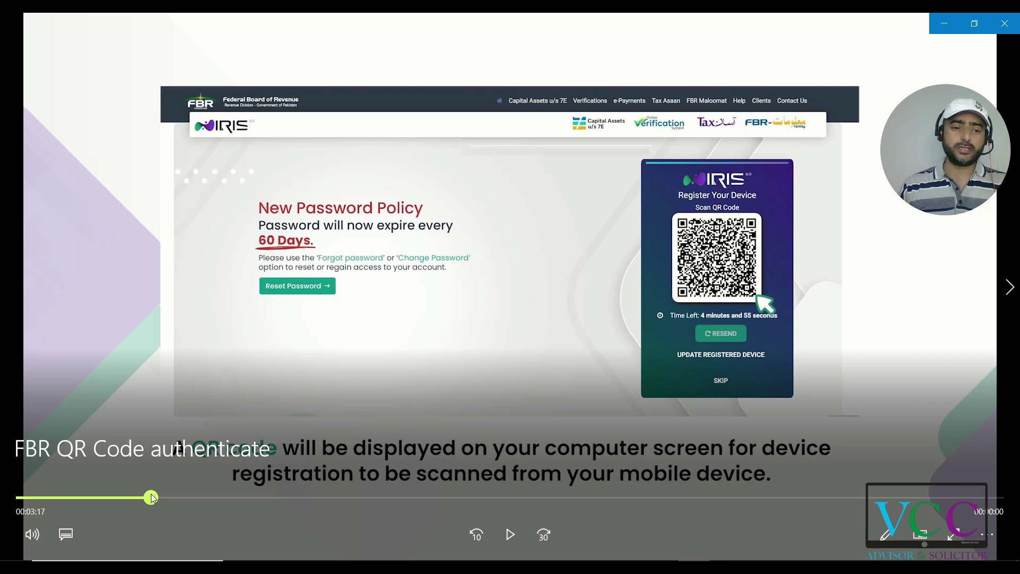
left_click_drag(151, 497, 109, 498)
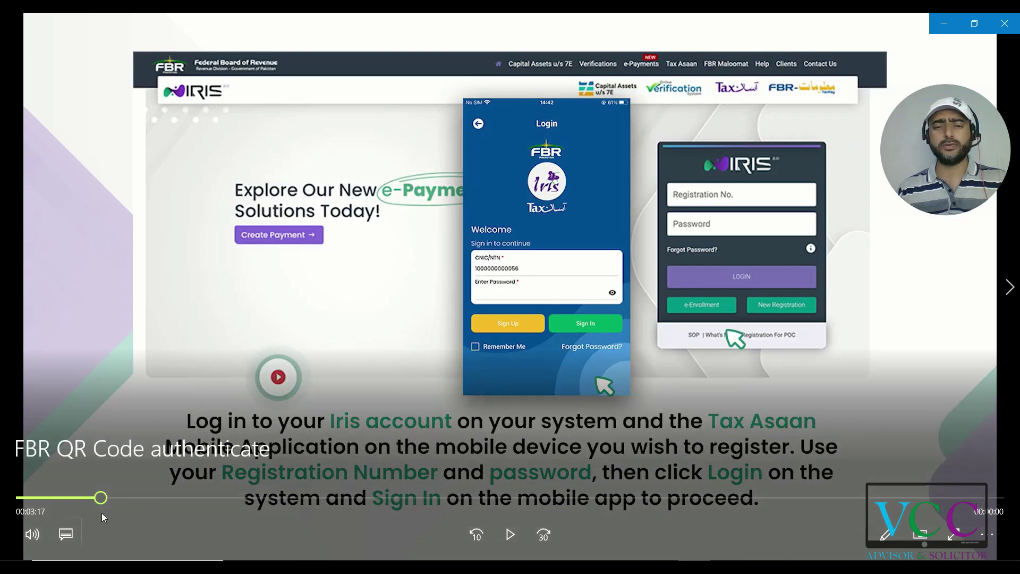
left_click_drag(101, 498, 167, 497)
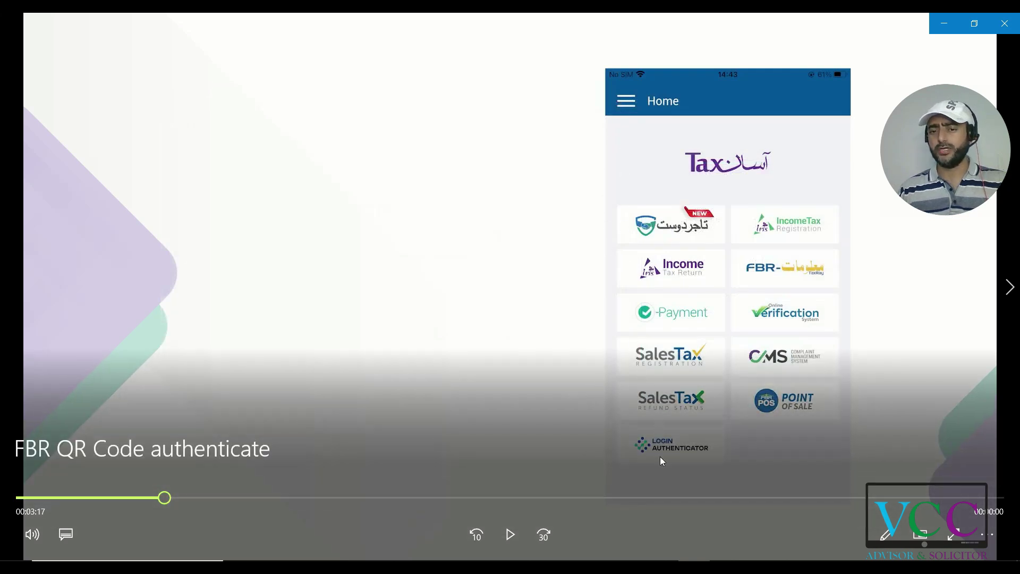
left_click_drag(165, 497, 198, 498)
left_click_drag(215, 499, 239, 499)
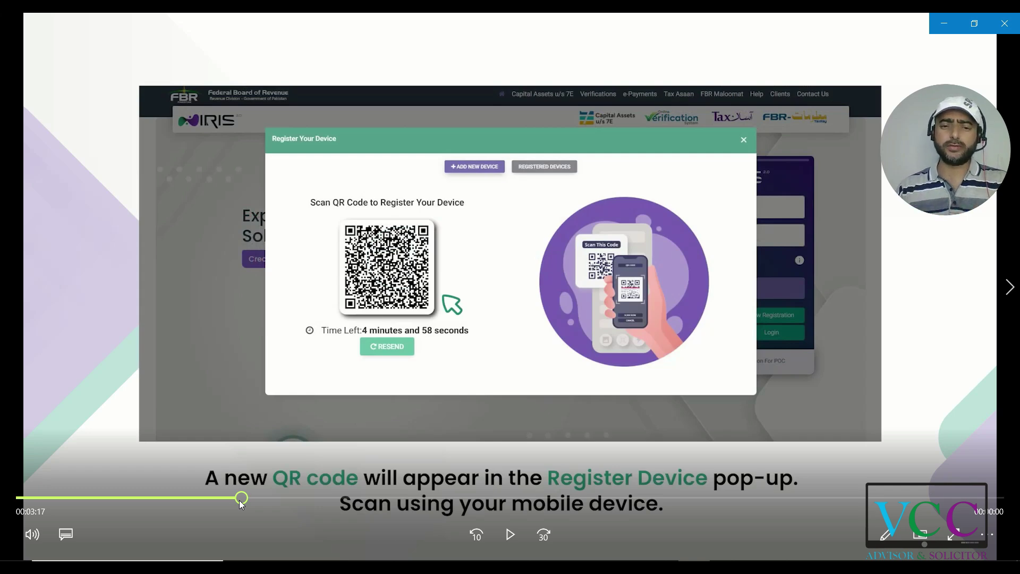
left_click_drag(239, 499, 294, 499)
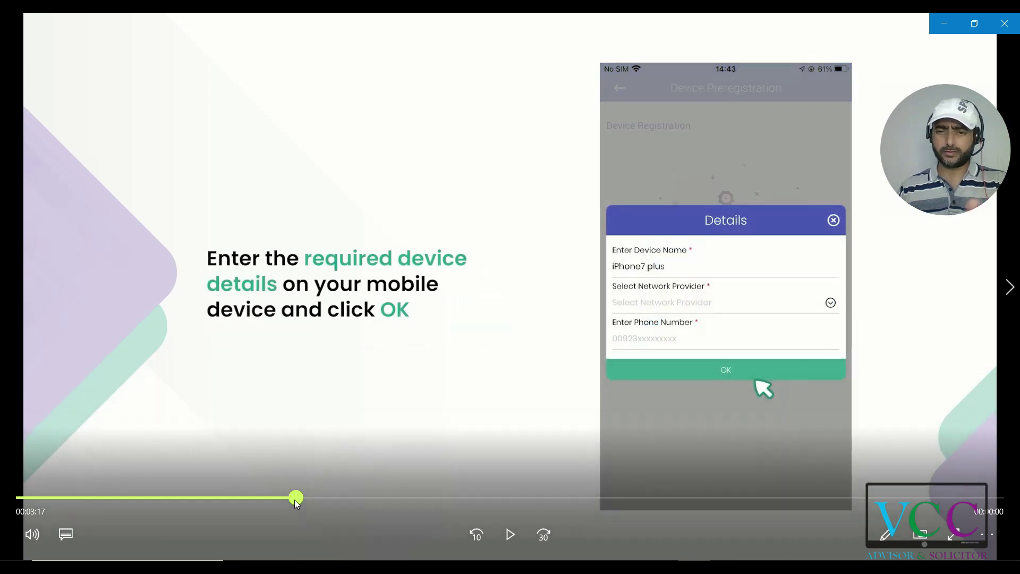
left_click_drag(295, 499, 343, 499)
left_click_drag(403, 529, 691, 553)
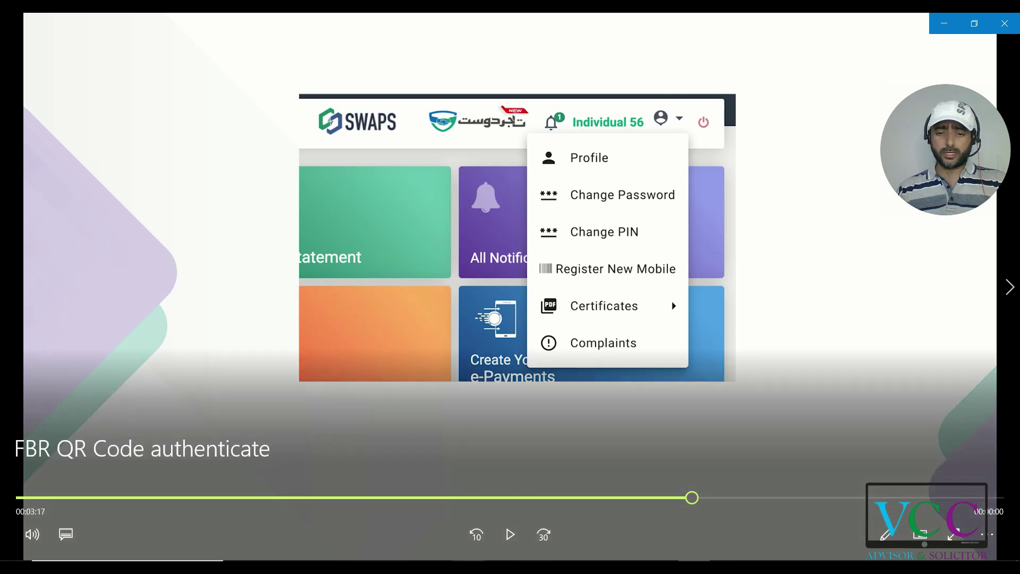
- Switch back to the IRIS dashboard in the browser and open the profile management page
mouse_move(468, 567)
left_click(468, 517)
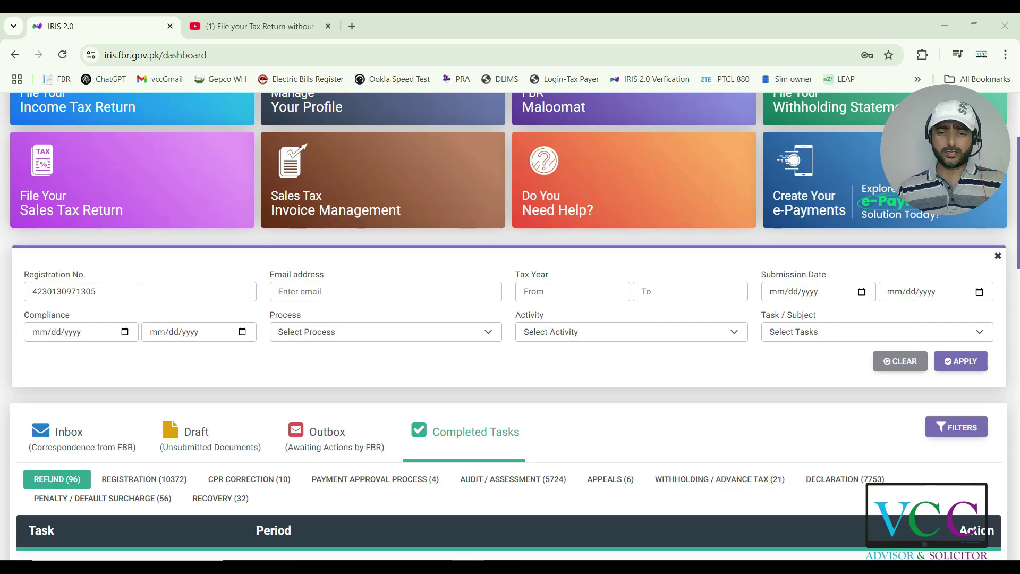
scroll(502, 380, "up", 1)
scroll(502, 367, "up", 2)
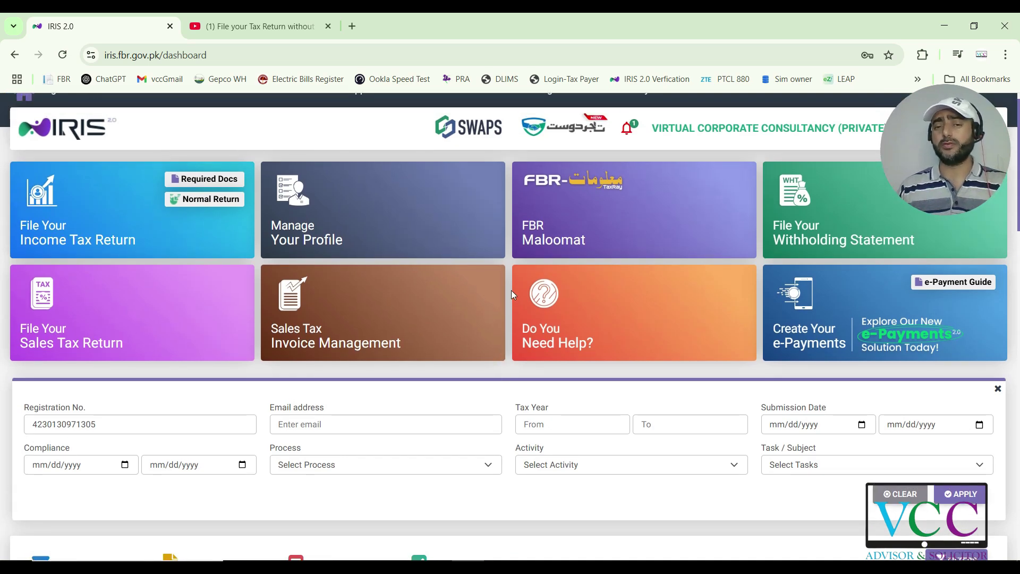
scroll(410, 234, "up", 1)
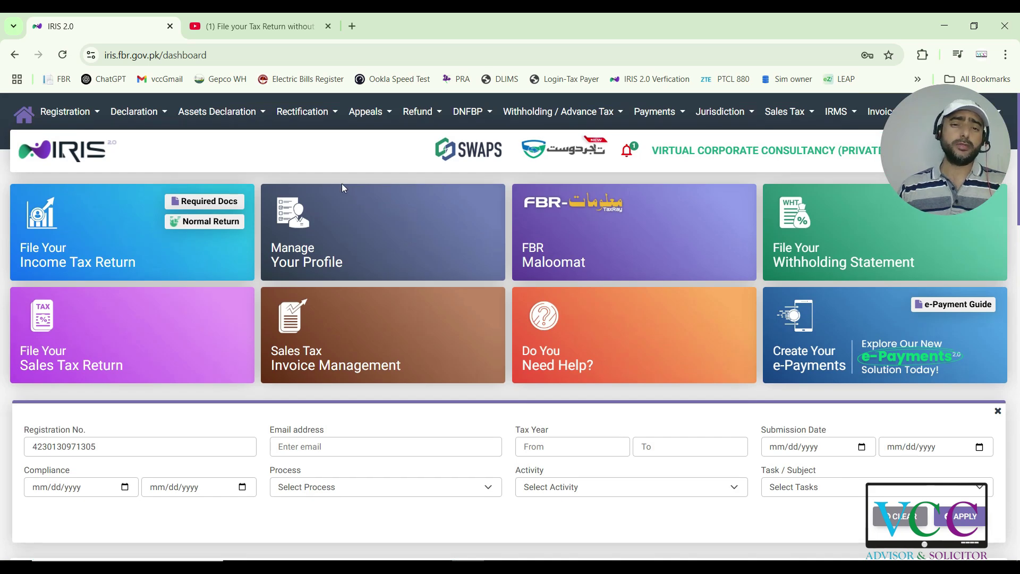
left_click(392, 232)
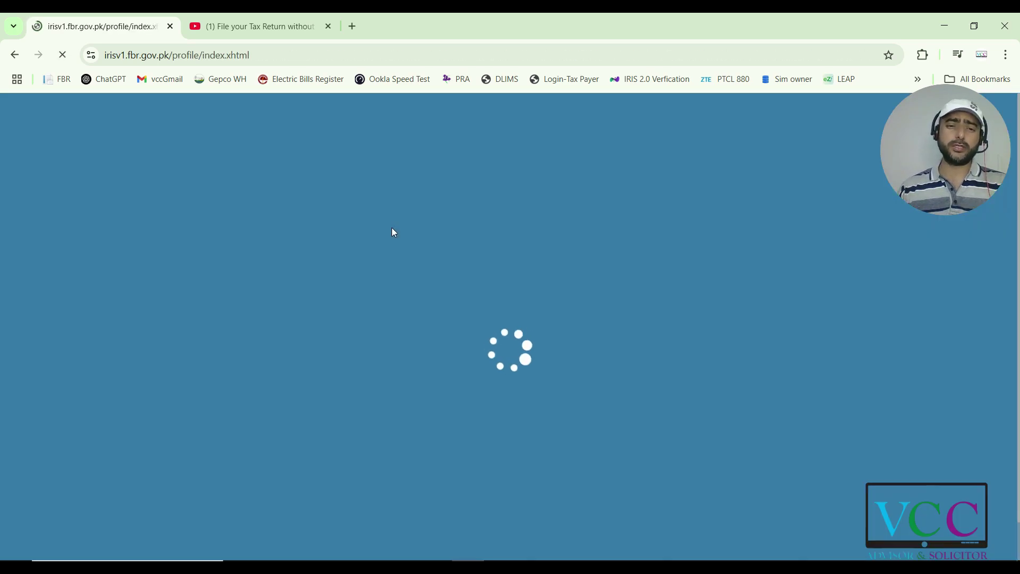